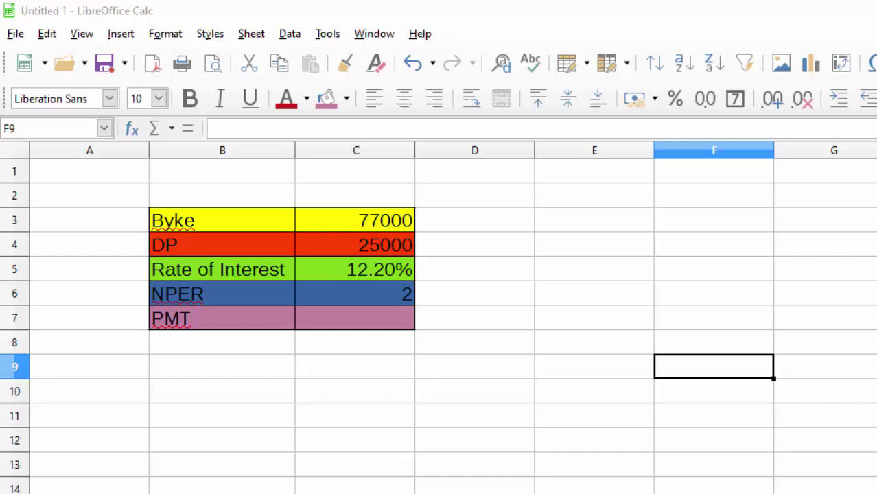
Begin a formula in C7 with '=' and search the Function Wizard for PMT
{"action": "right_click", "coordinate": [675, 239]}
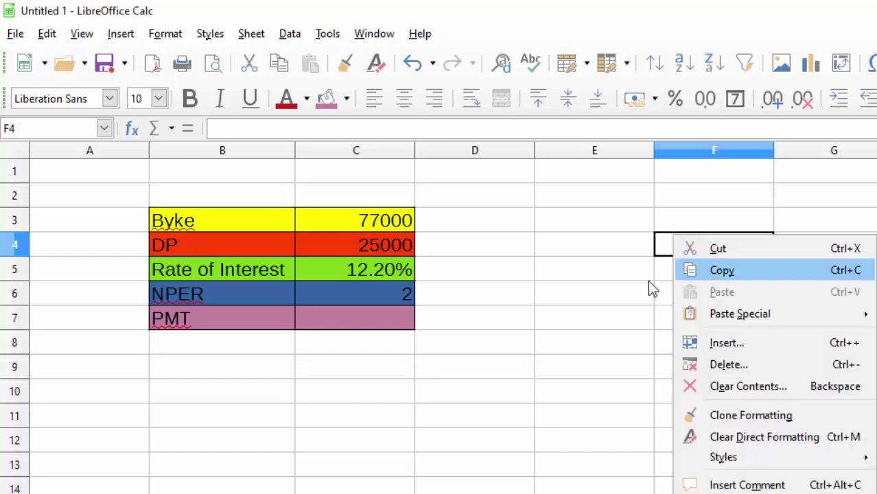
{"action": "key", "text": "Escape"}
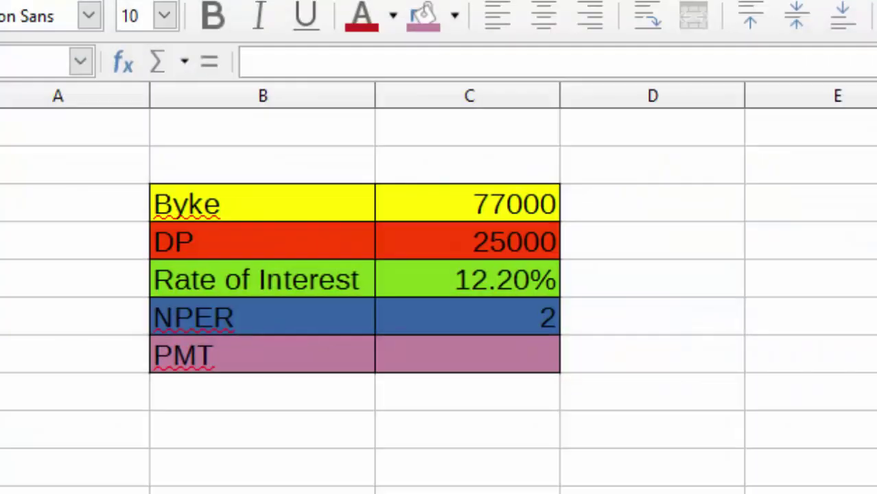
{"action": "left_click", "coordinate": [491, 352]}
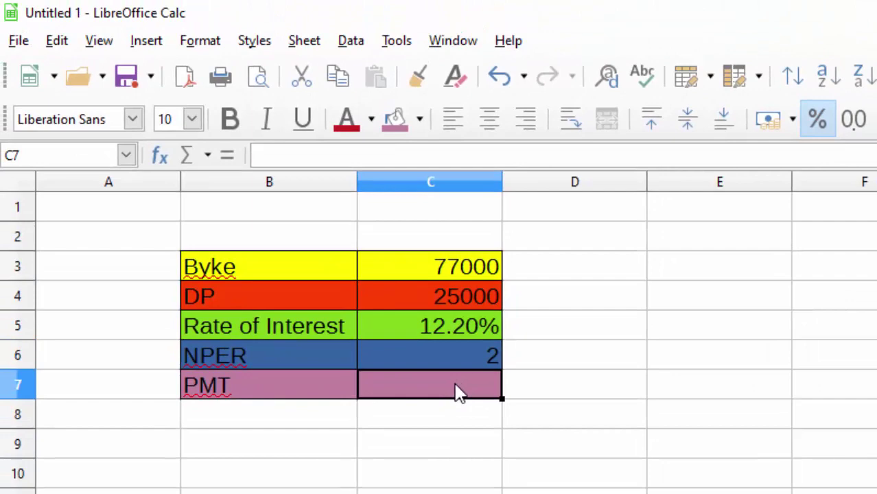
{"action": "type", "text": "="}
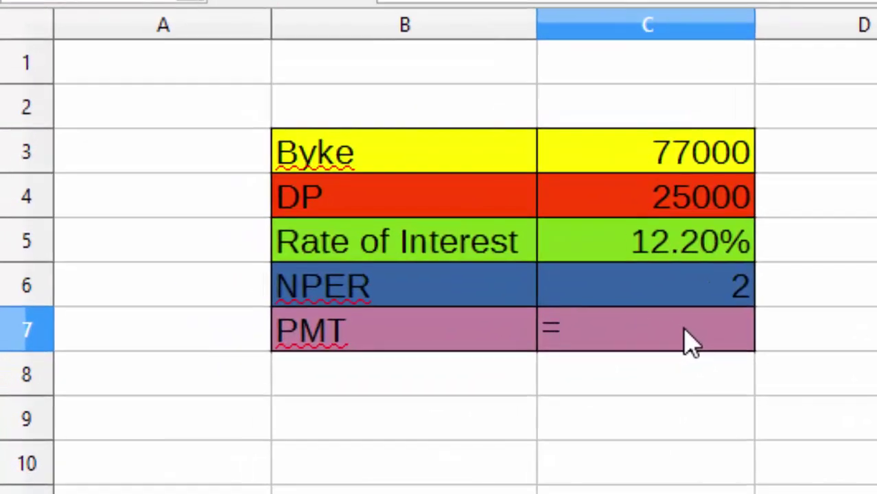
{"action": "type", "text": "pmt"}
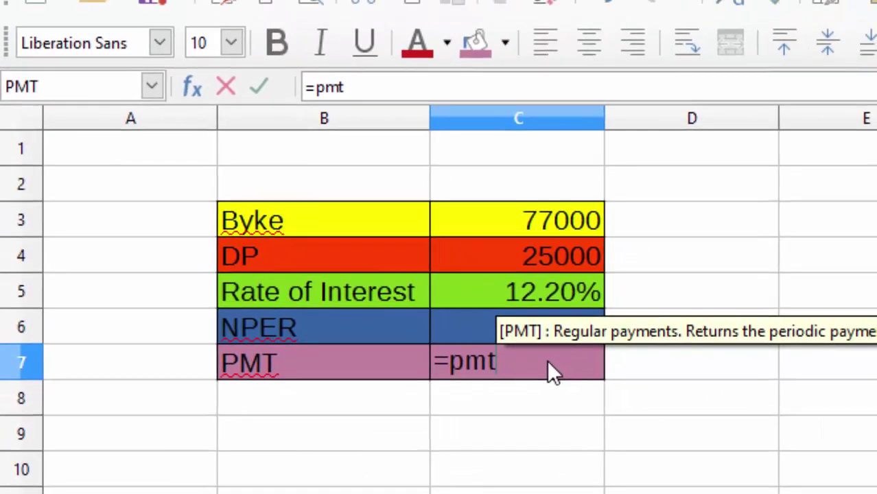
{"action": "key", "text": "BackSpace"}
{"action": "key", "text": "BackSpace"}
{"action": "key", "text": "BackSpace"}
{"action": "key", "text": "BackSpace"}
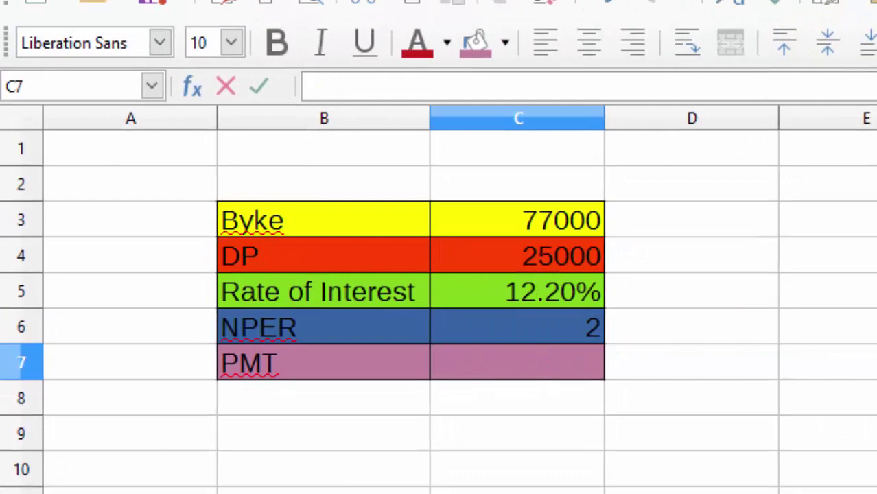
{"action": "left_click", "coordinate": [195, 96]}
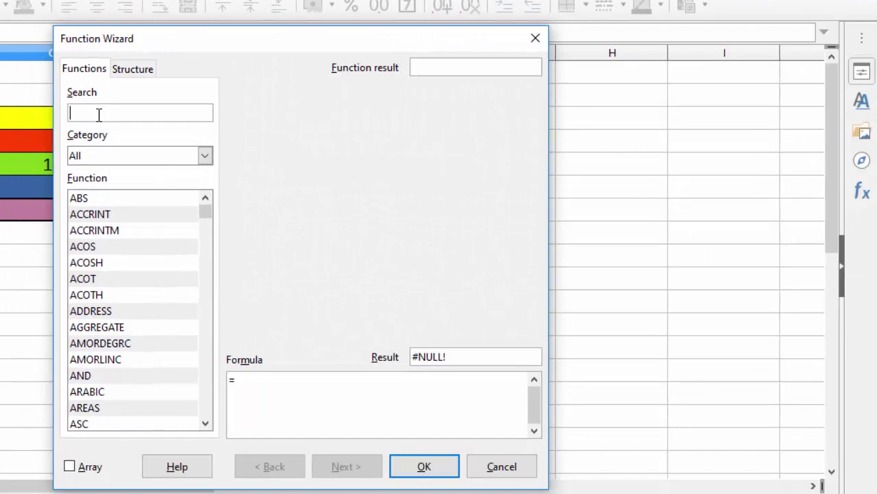
{"action": "type", "text": "pmt"}
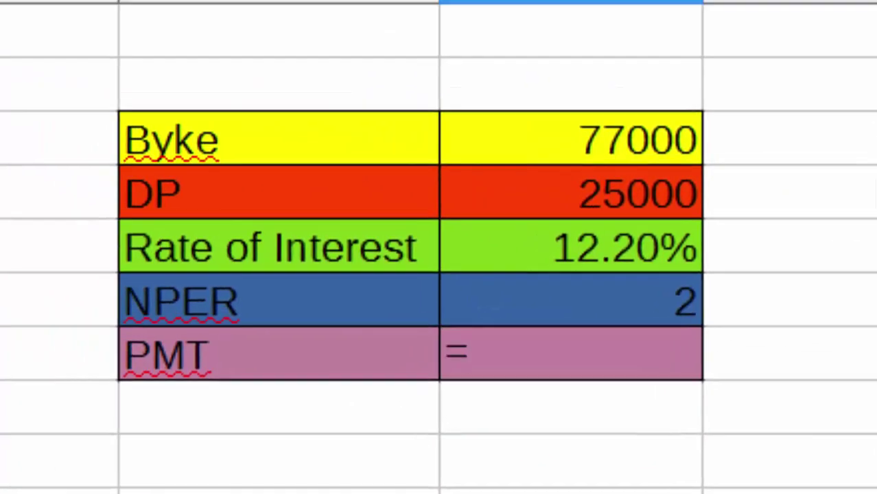
Enter pmt( in C7 with the monthly rate C5/12 as the first argument
{"action": "type", "text": "pmt"}
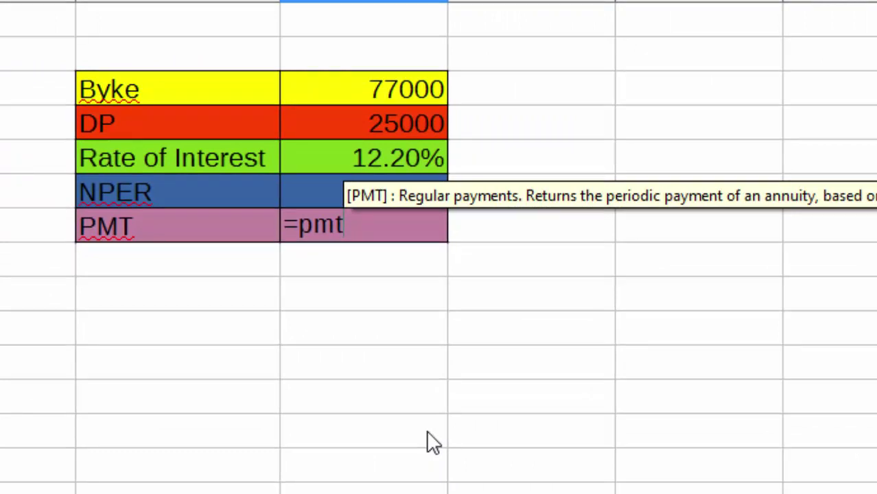
{"action": "type", "text": "("}
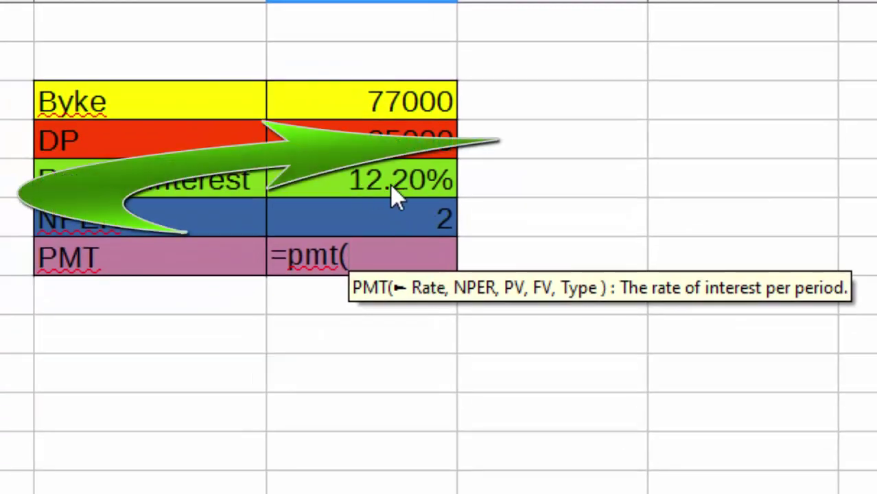
{"action": "left_click", "coordinate": [390, 183]}
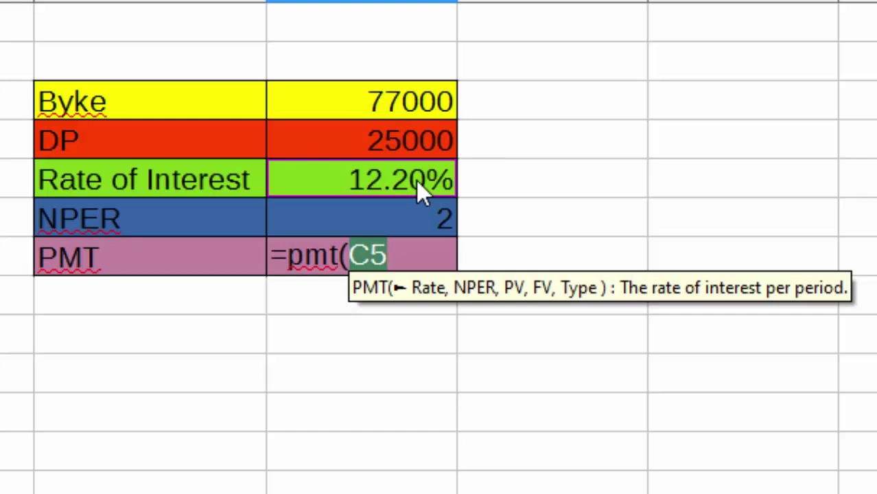
{"action": "type", "text": "/12"}
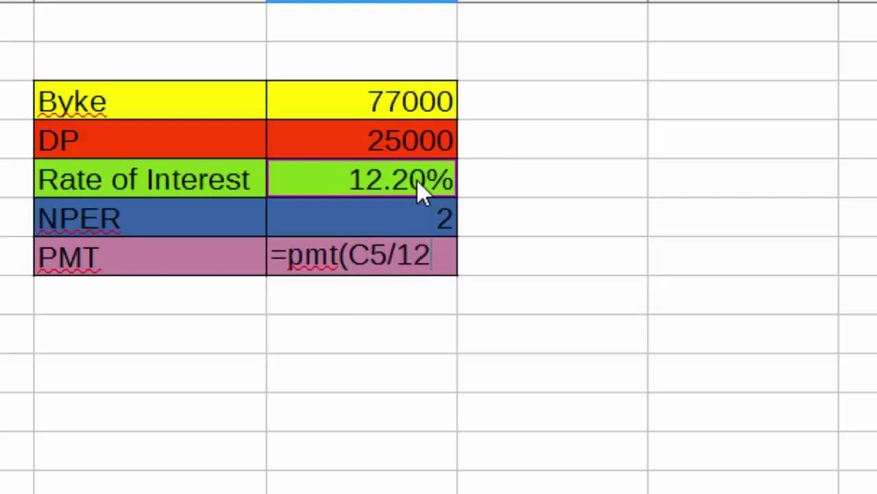
{"action": "type", "text": ","}
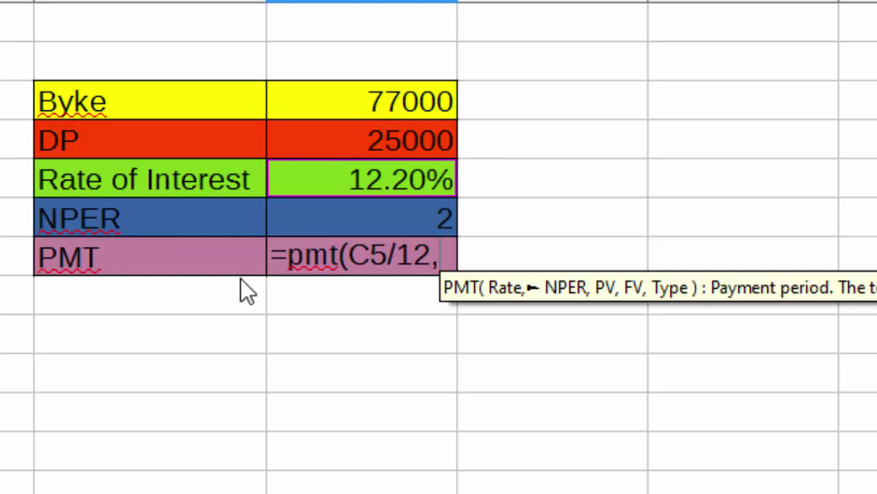
{"action": "type", "text": "2"}
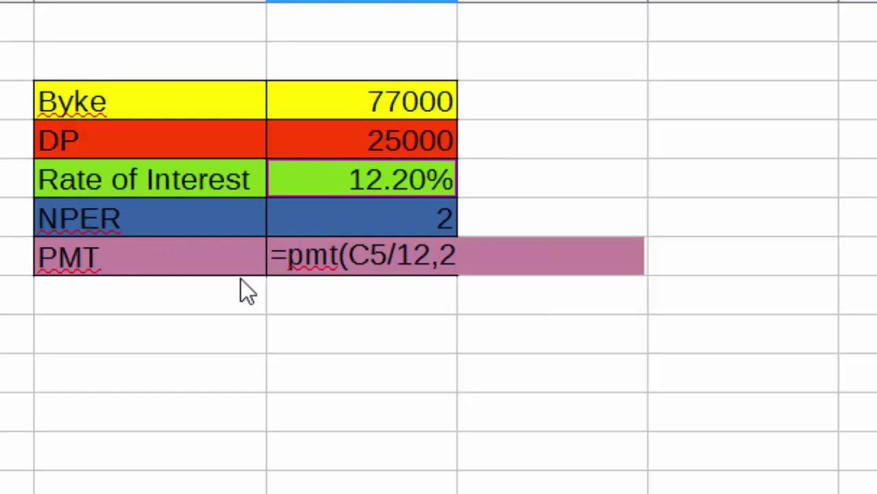
{"action": "key", "text": "BackSpace"}
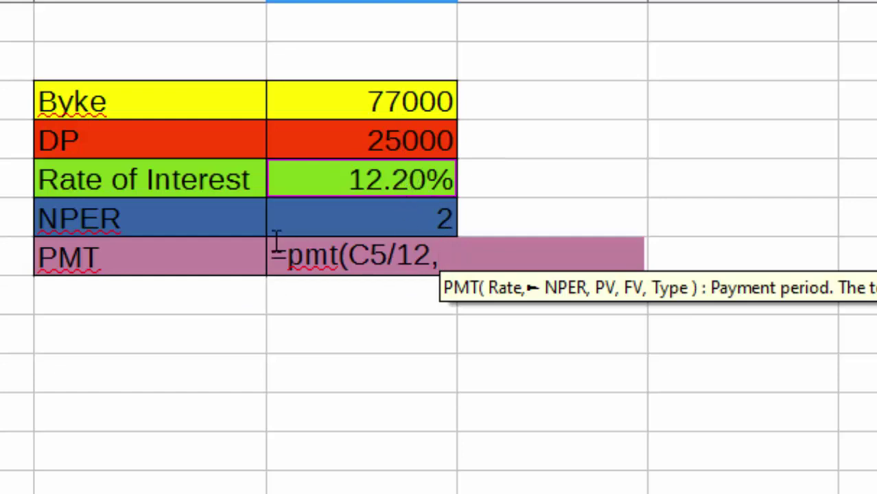
Add C6*12 as the number-of-payments argument in the PMT formula
{"action": "left_click", "coordinate": [341, 222]}
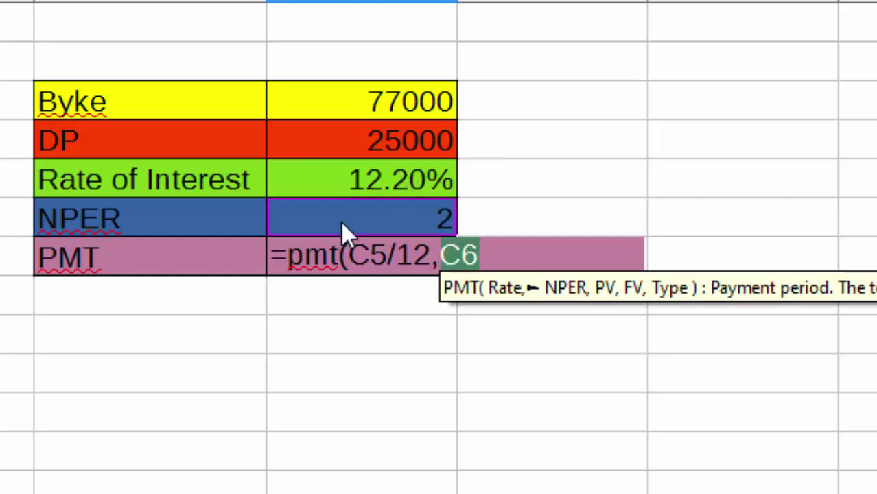
{"action": "type", "text": "*"}
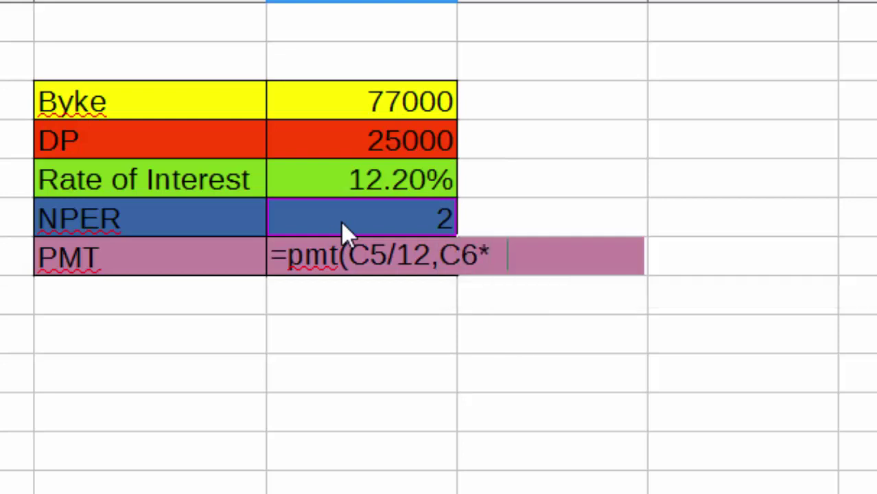
{"action": "type", "text": "12"}
{"action": "type", "text": ","}
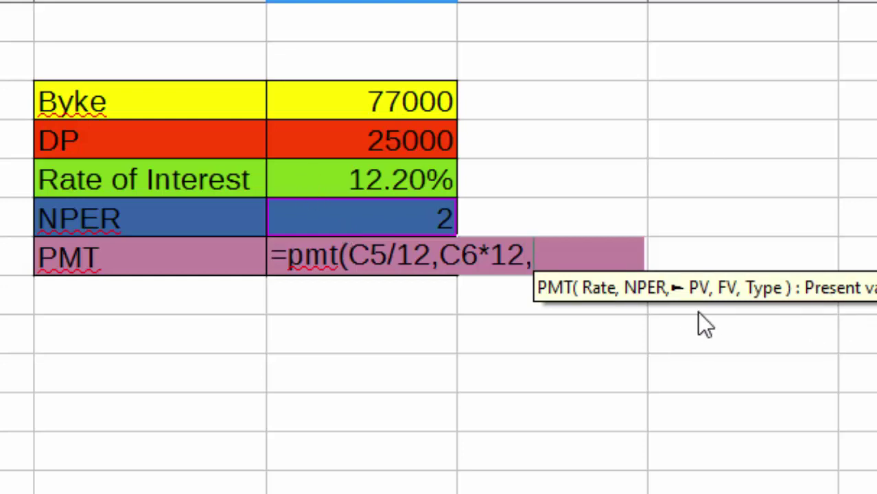
Complete and enter =pmt(C5/12,C6*12,C3-C4,0) in C7 using the price minus down payment
{"action": "left_click", "coordinate": [398, 105]}
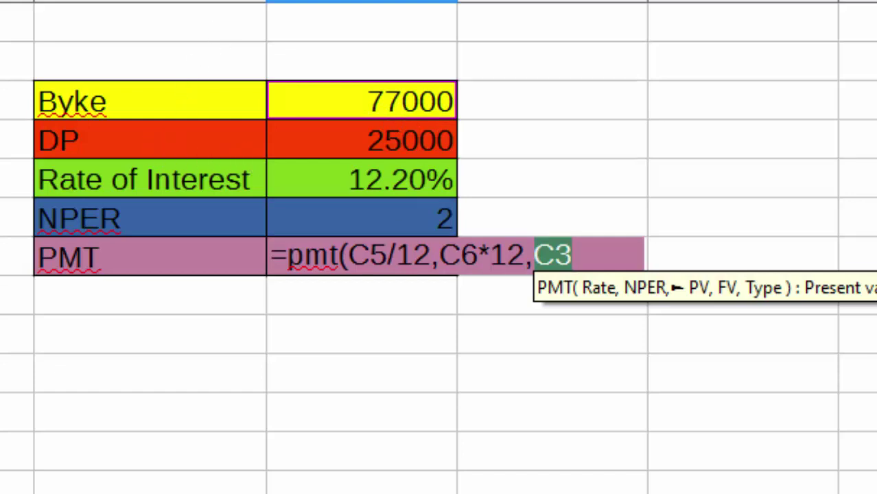
{"action": "type", "text": "-"}
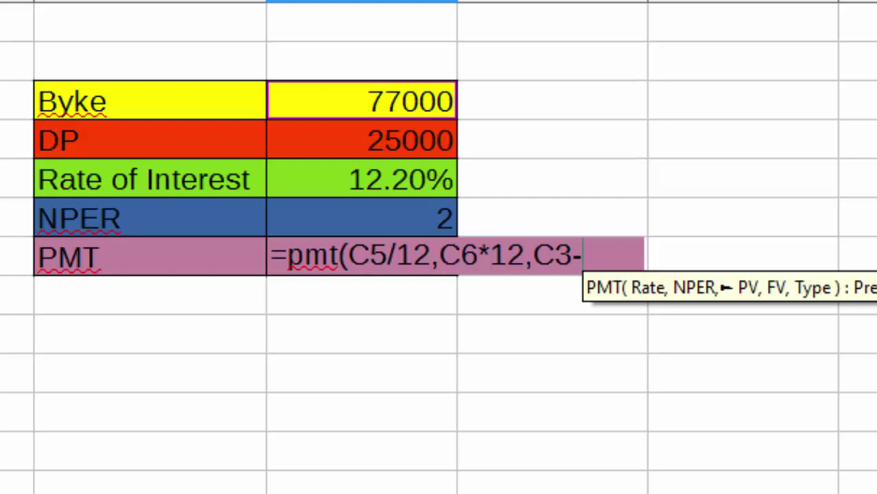
{"action": "left_click", "coordinate": [367, 137]}
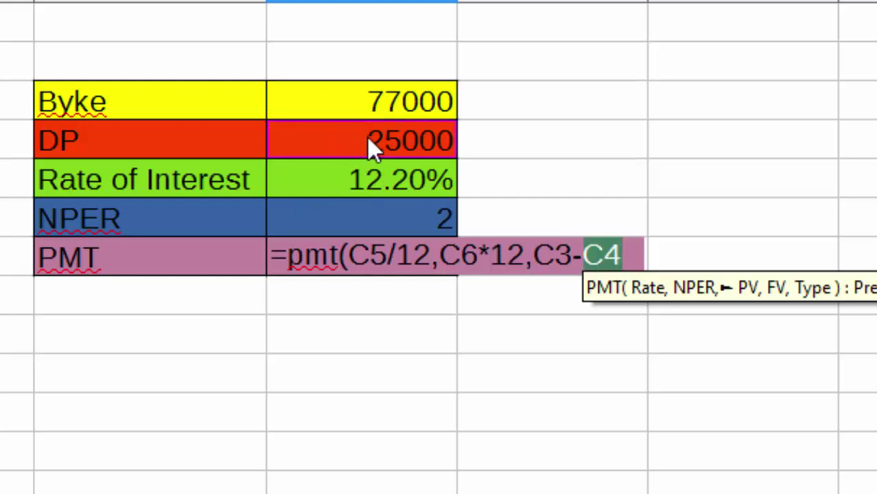
{"action": "type", "text": ","}
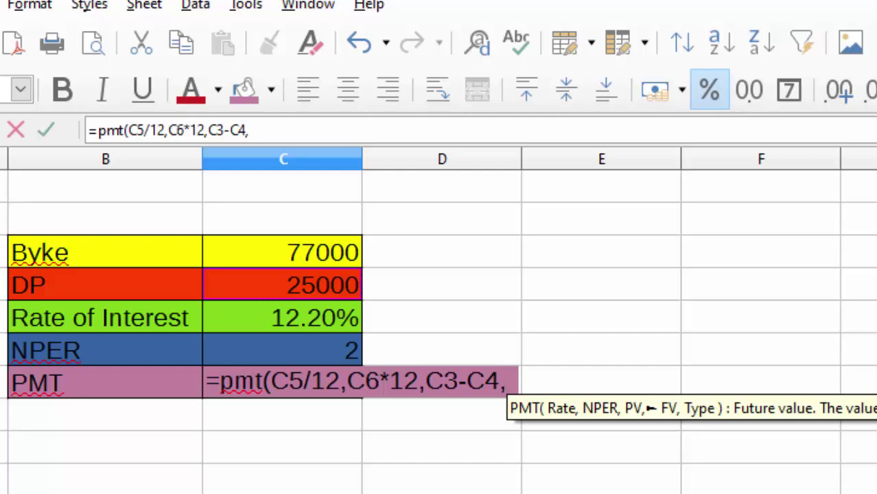
{"action": "type", "text": "0"}
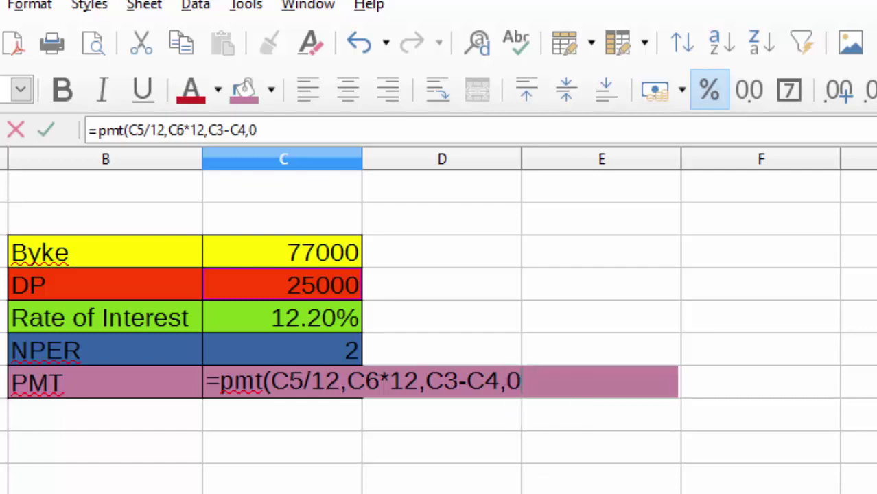
{"action": "type", "text": ")"}
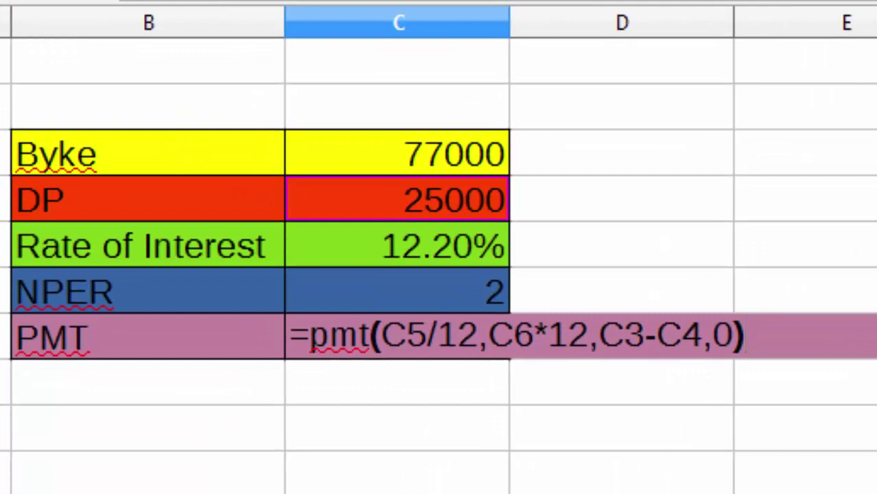
{"action": "key", "text": "Return"}
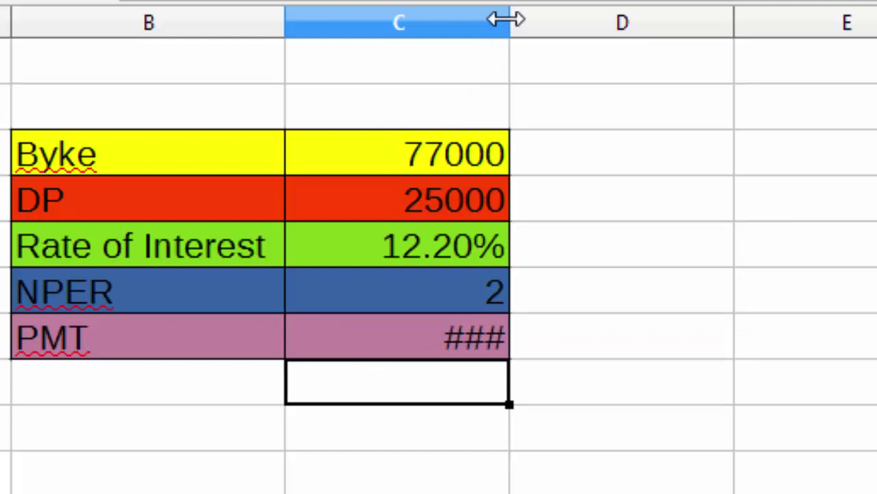
Widen column C so C7's -245268.01% result fits, and select C7
{"action": "left_click_drag", "start_coordinate": [506, 20], "coordinate": [598, 21]}
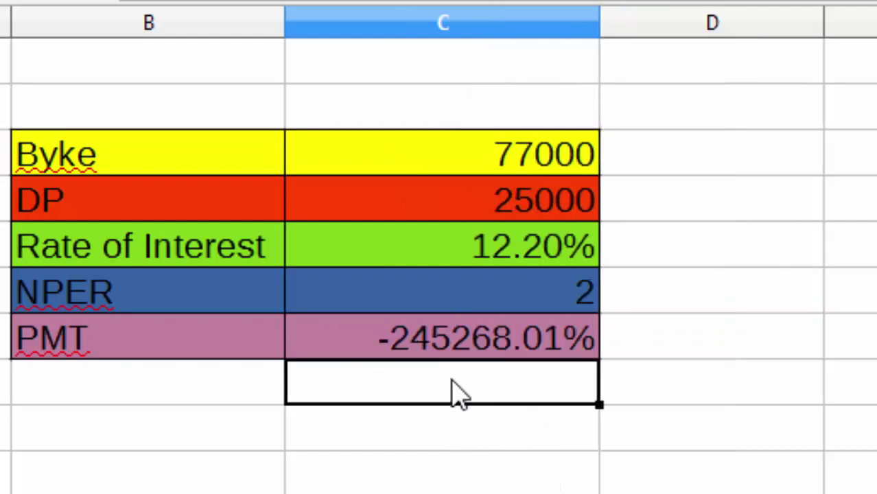
{"action": "left_click", "coordinate": [472, 343]}
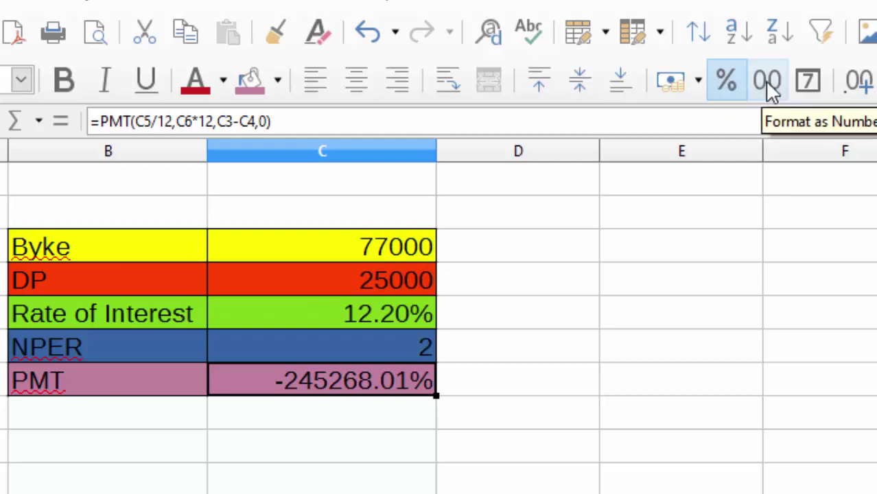
Format the payment in C7 as a number instead of a percentage
{"action": "left_click", "coordinate": [767, 85]}
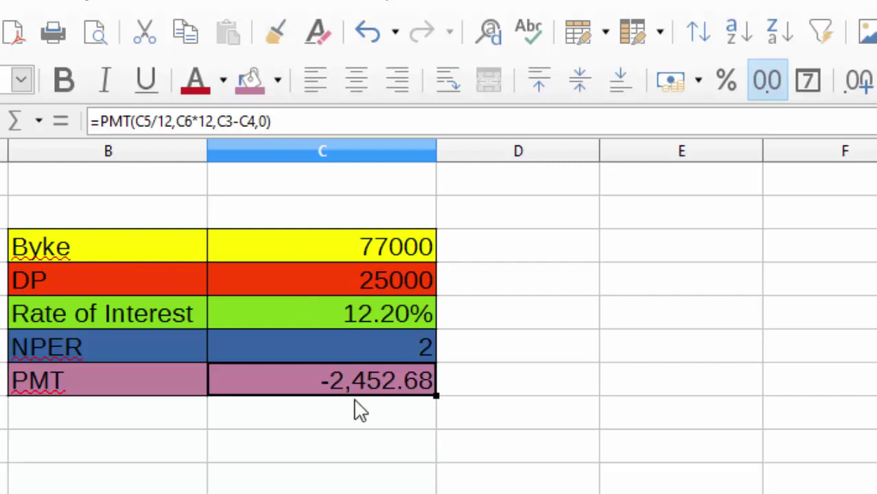
{"action": "left_click", "coordinate": [337, 452]}
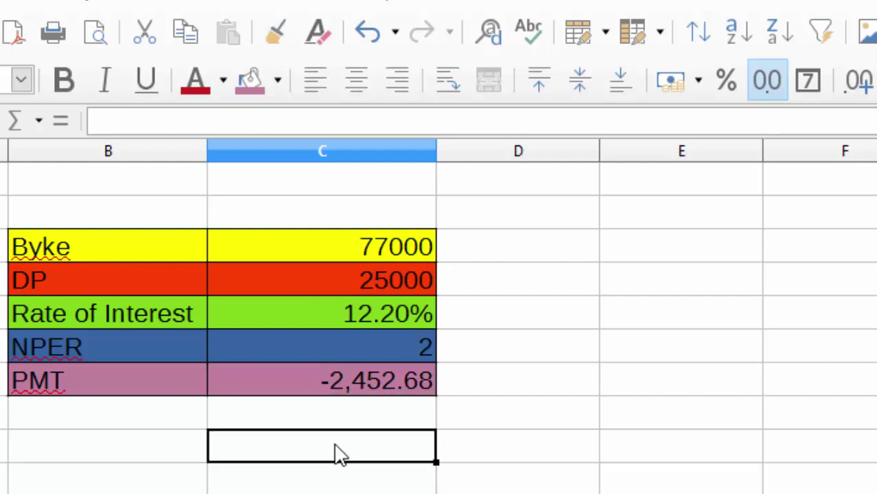
{"action": "left_click", "coordinate": [401, 382]}
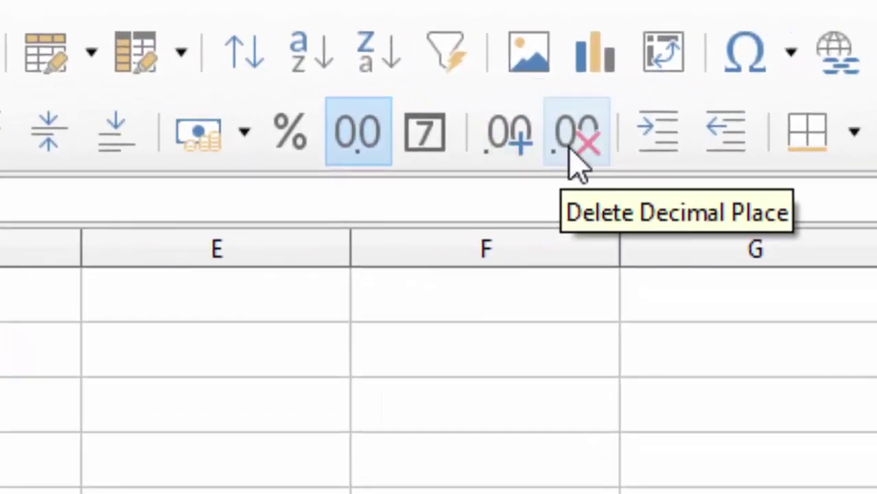
{"action": "left_click", "coordinate": [575, 165]}
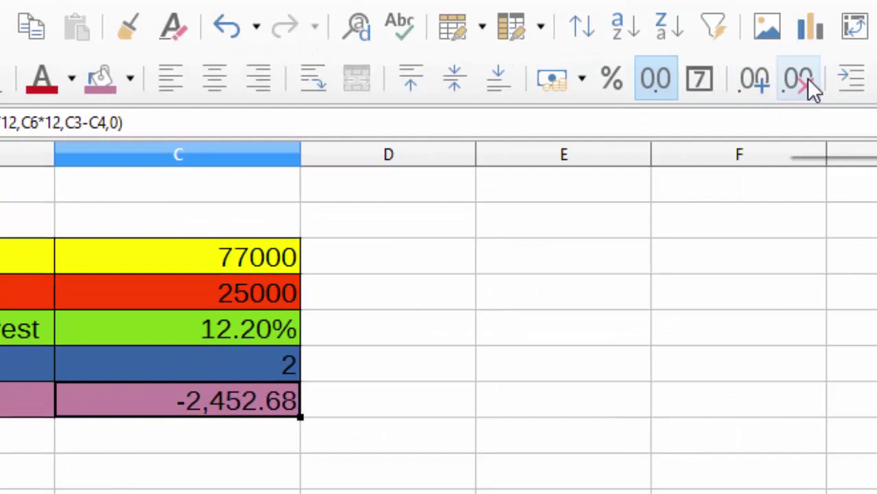
Round the C7 payment to one decimal place so it reads -2,452.7
{"action": "left_click", "coordinate": [807, 79]}
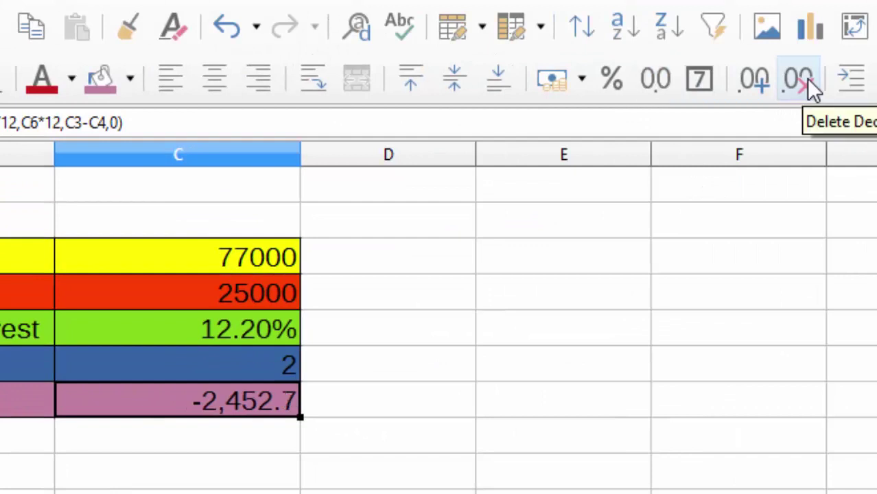
{"action": "left_click", "coordinate": [742, 83]}
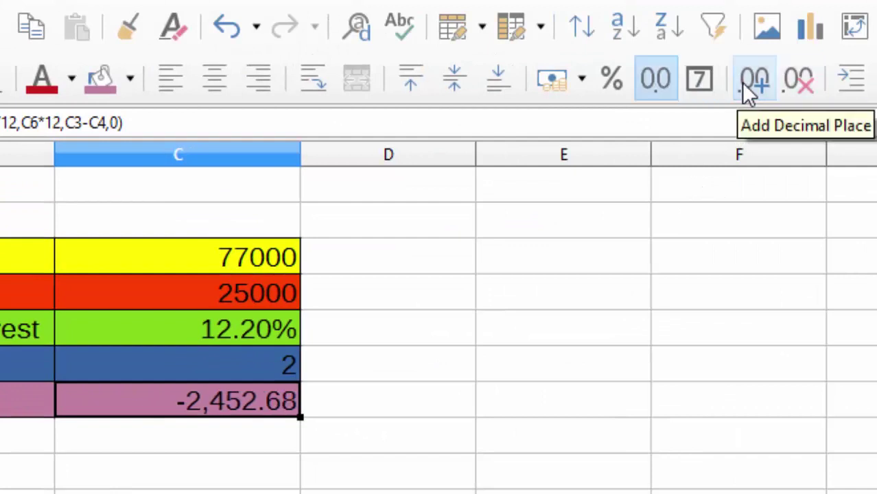
{"action": "left_click", "coordinate": [742, 82]}
{"action": "left_click", "coordinate": [789, 85]}
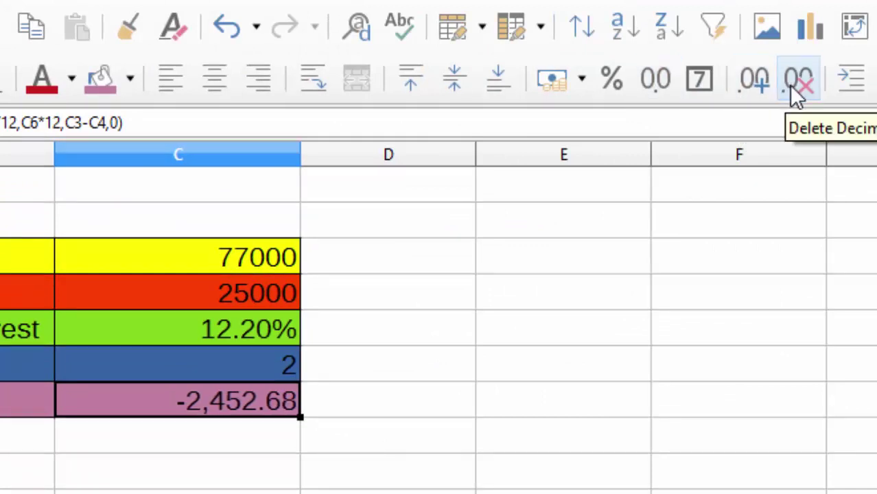
{"action": "left_click", "coordinate": [789, 85]}
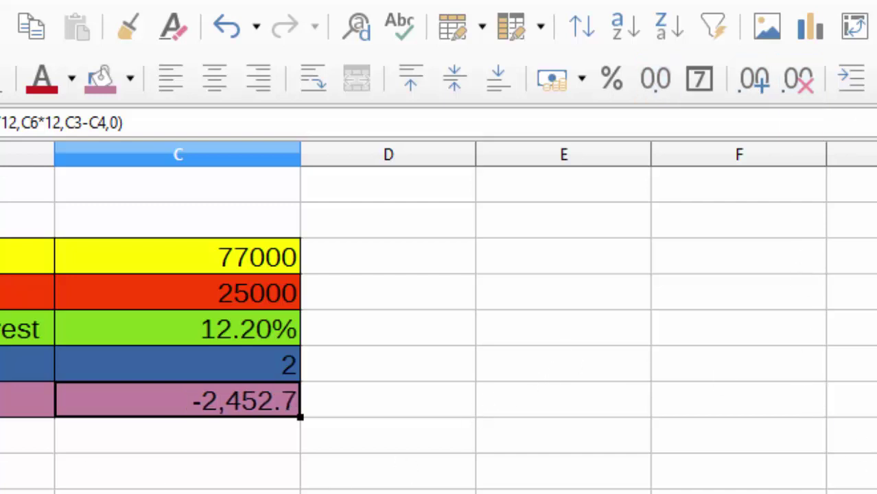
{"action": "left_click", "coordinate": [8, 472]}
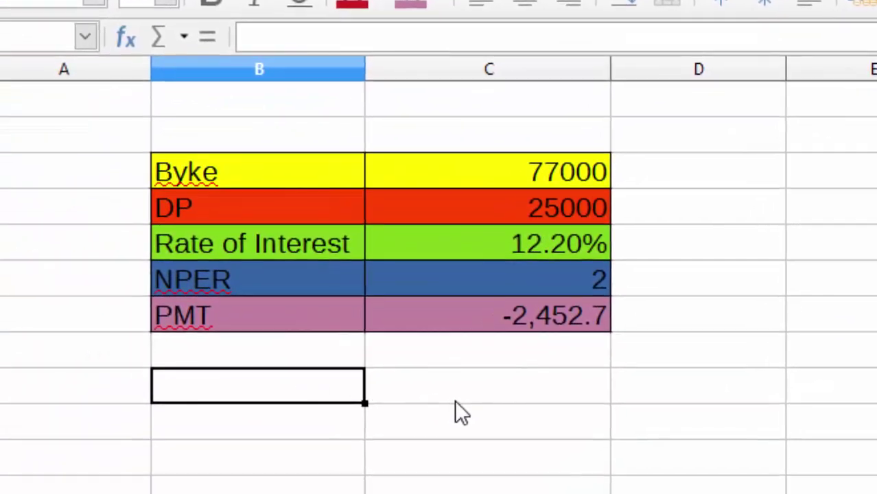